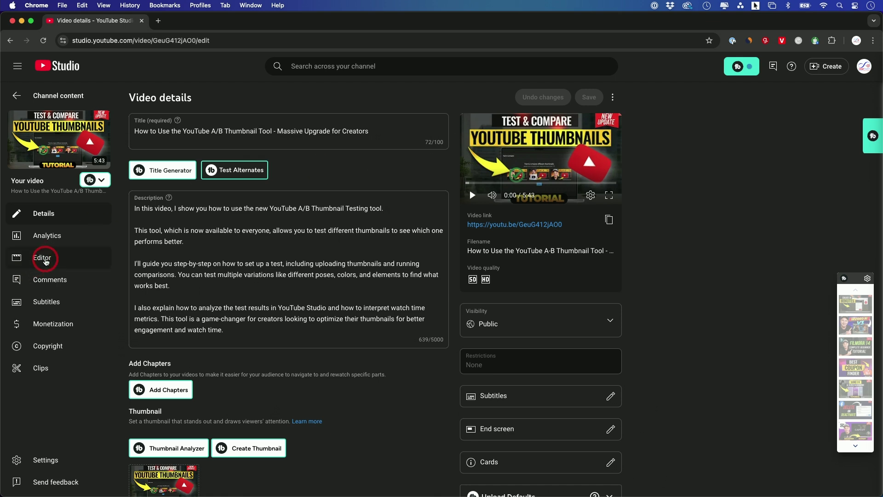
Open the Editor for the A/B thumbnail tool video from the left sidebar.
left_click(42, 258)
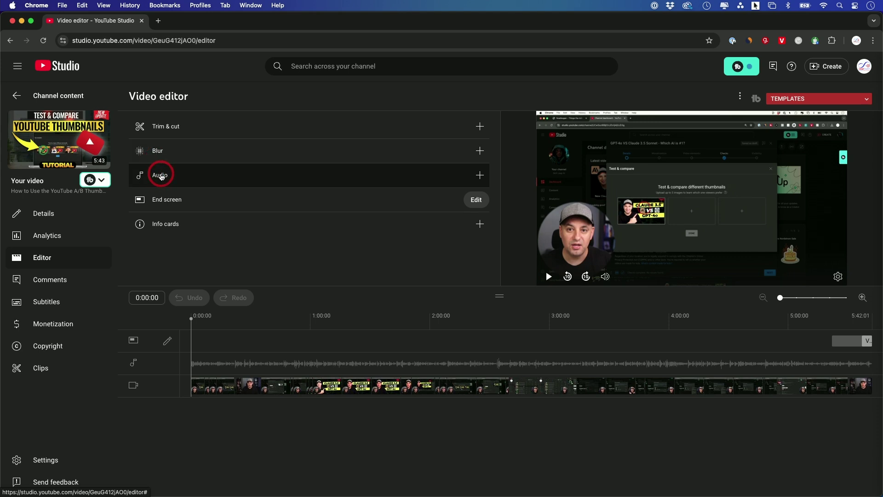
left_click(168, 130)
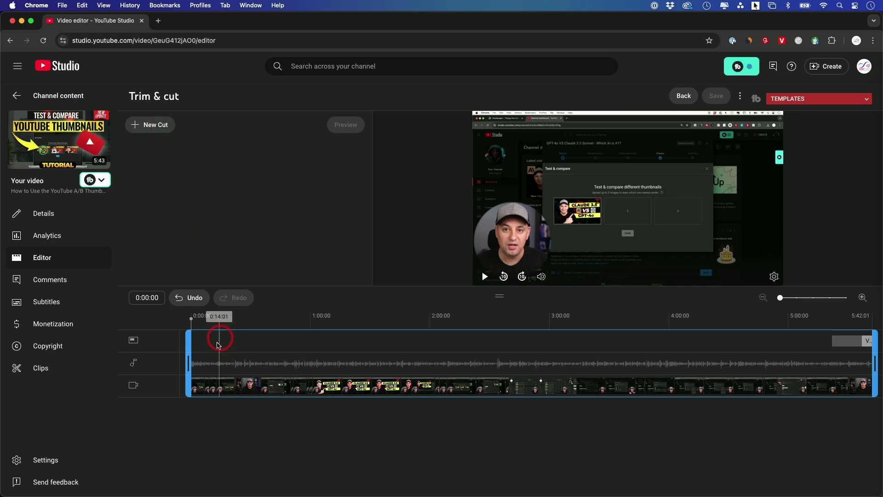
left_click_drag(189, 359, 230, 360)
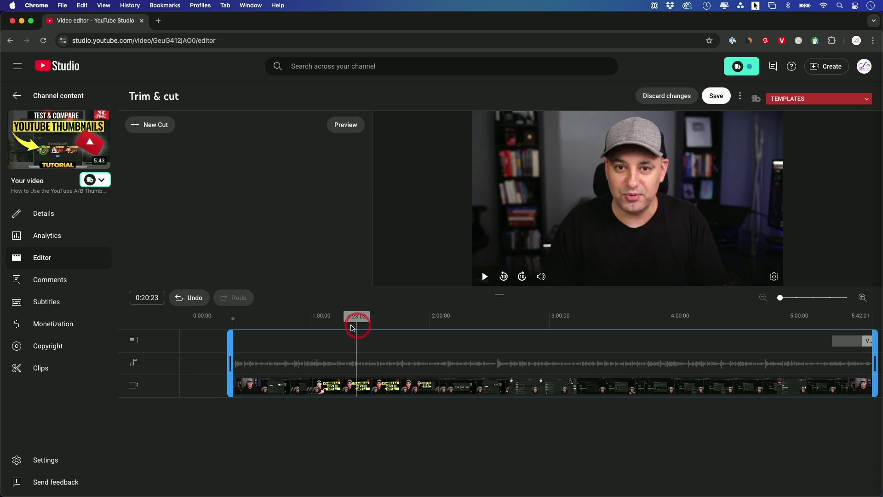
left_click_drag(231, 345, 175, 351)
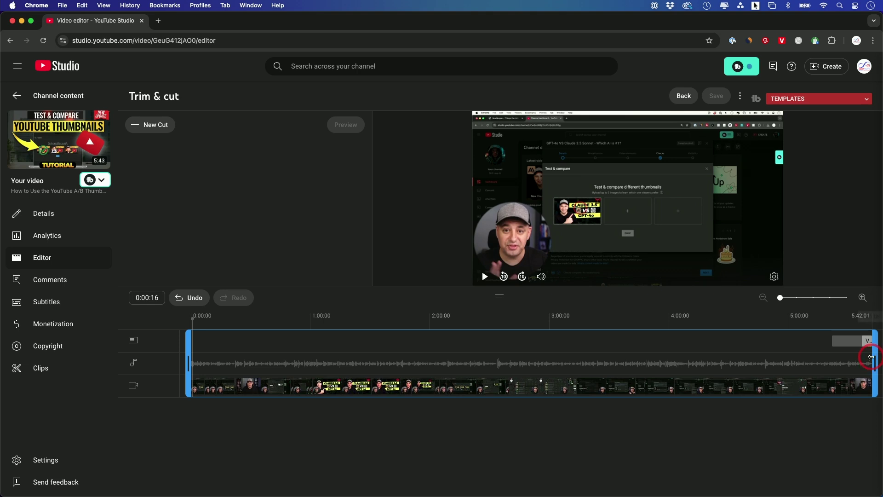
mouse_move(871, 358)
left_mouse_down()
mouse_move(813, 361)
mouse_move(880, 361)
left_mouse_up()
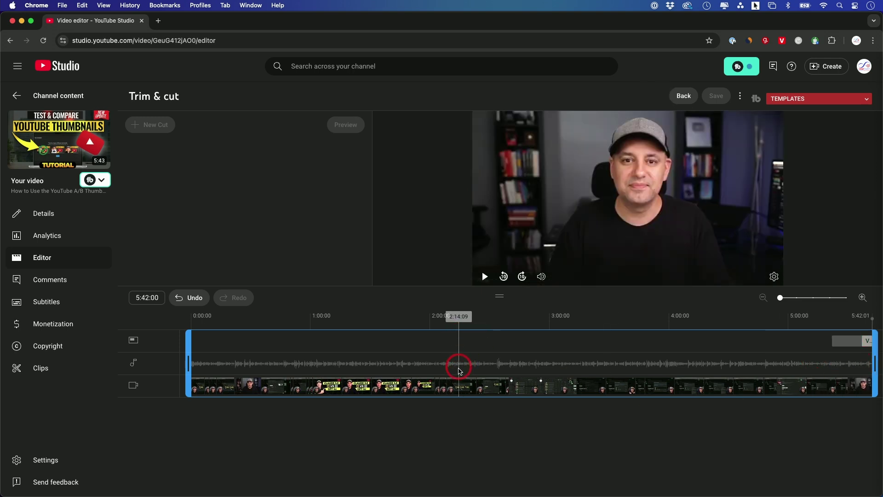
Mark a new cut in the middle of the video from 2:32:15 to 2:59.
left_click(488, 356)
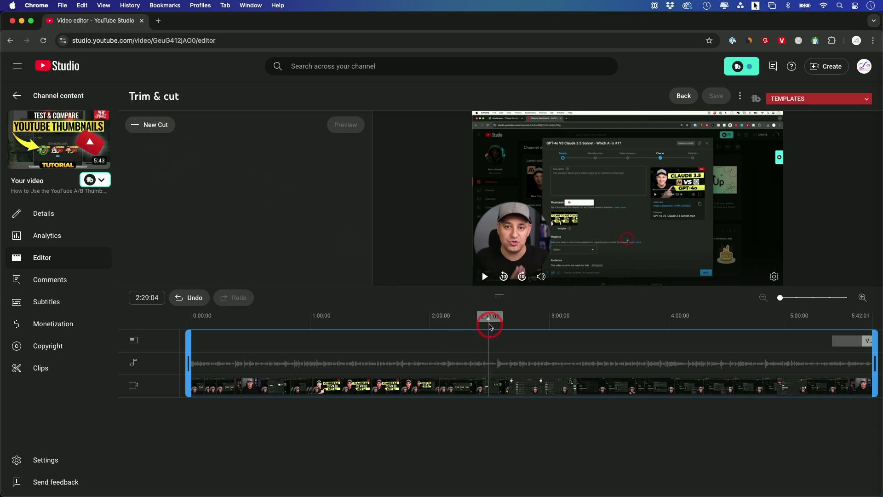
left_click(497, 326)
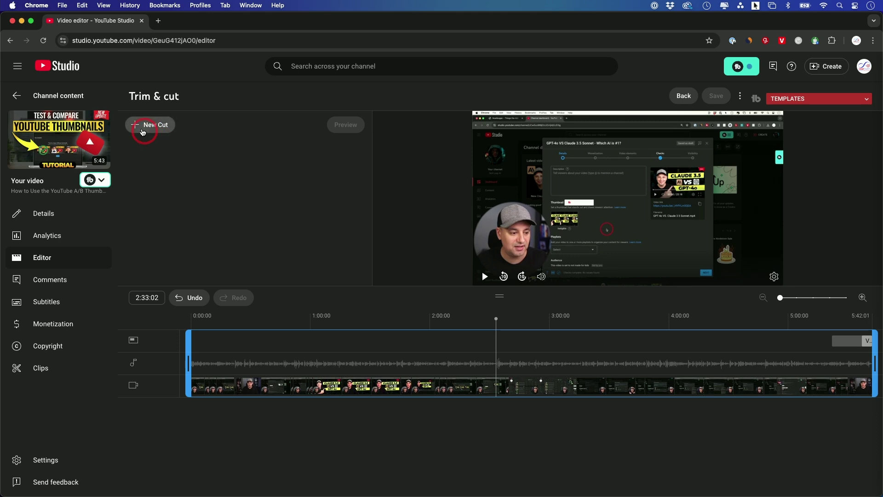
left_click(143, 126)
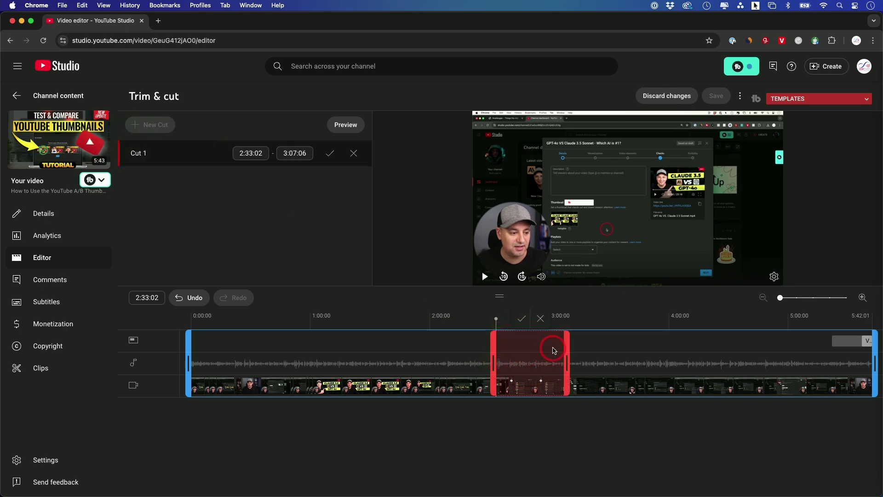
left_click_drag(567, 348, 552, 348)
left_click(493, 350)
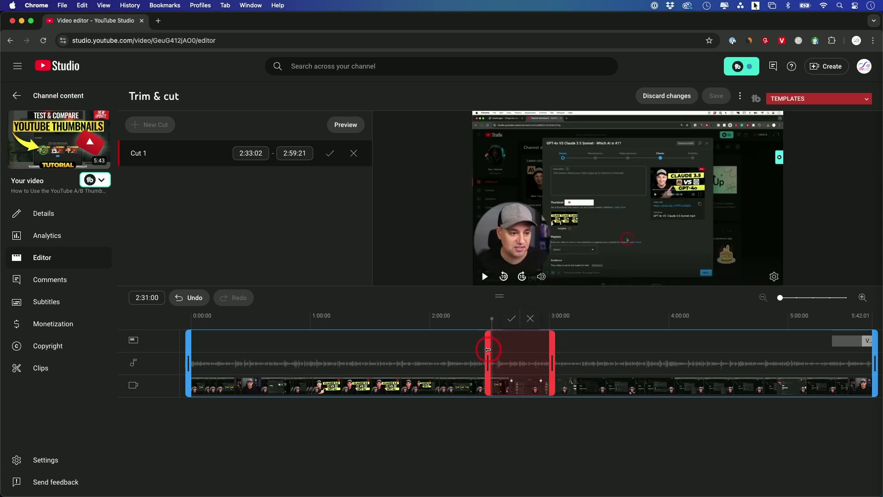
left_click_drag(493, 349, 492, 349)
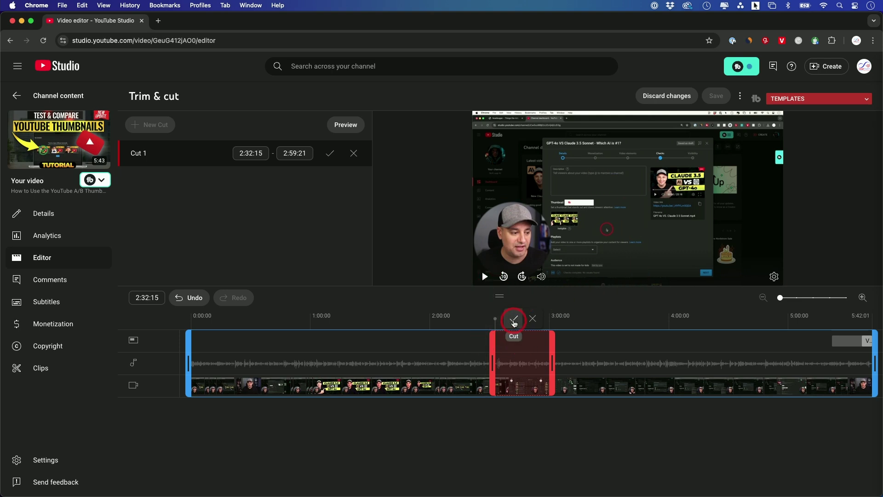
Confirm the 2:32–2:59 cut, preview the removed section, then discard the changes.
left_click(514, 320)
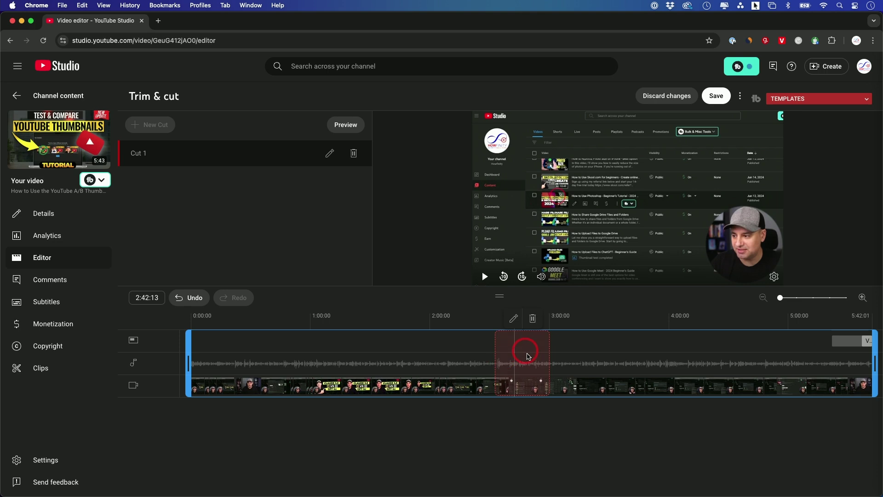
left_click(511, 351)
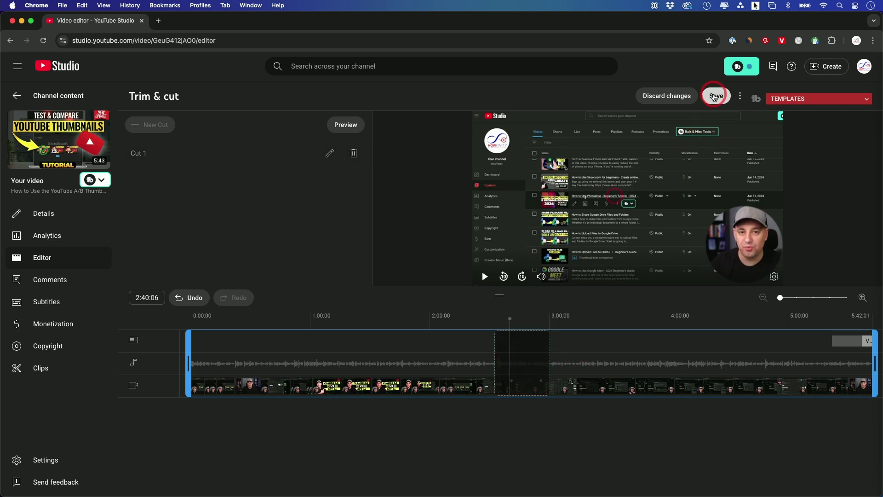
left_click(675, 96)
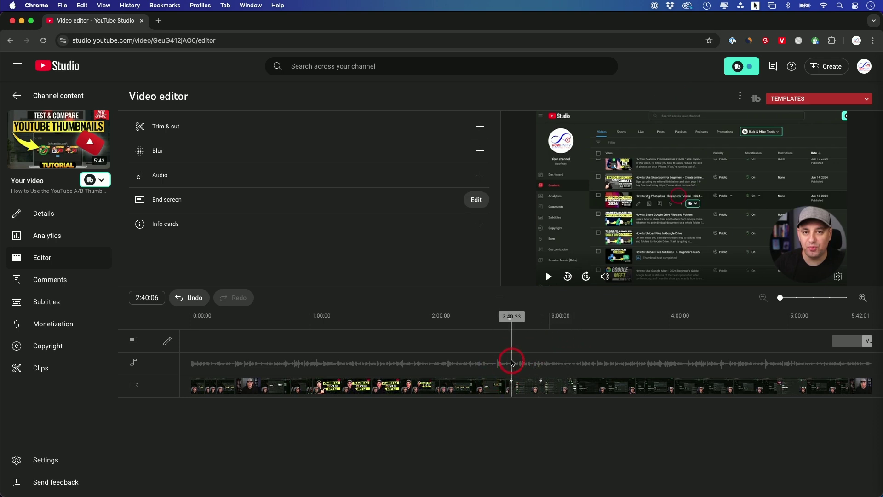
Try the automatic face blur, then close it without applying.
left_click(254, 156)
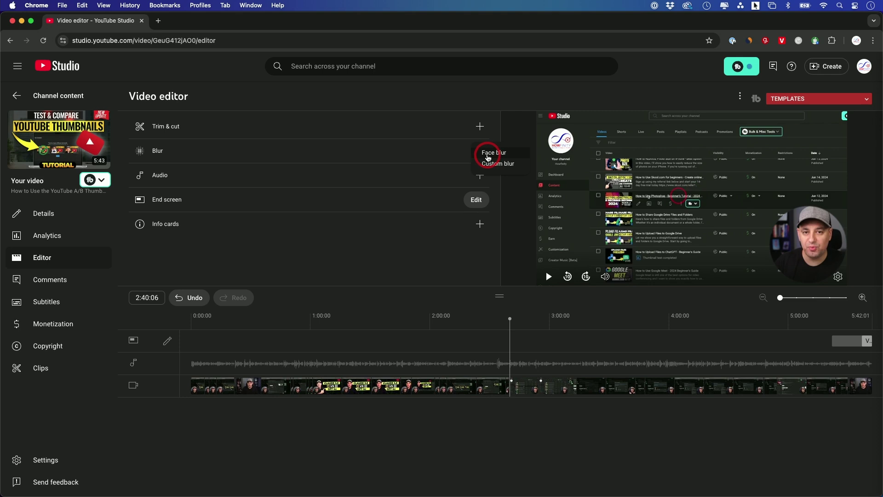
left_click(488, 158)
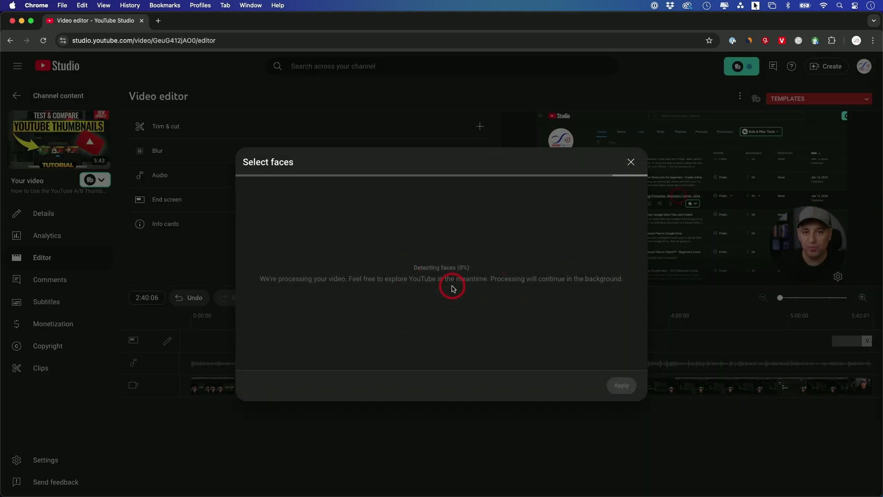
left_click(631, 160)
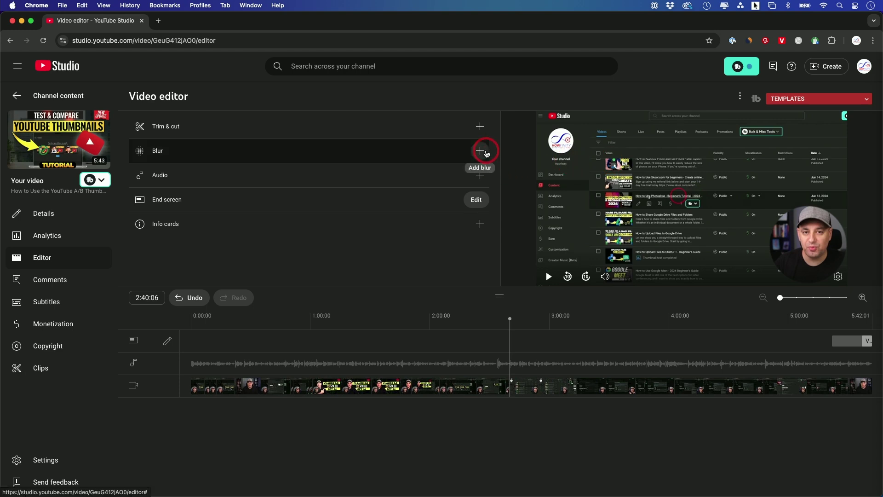
Add a custom blur box over the channel logo, then delete it.
left_click(482, 152)
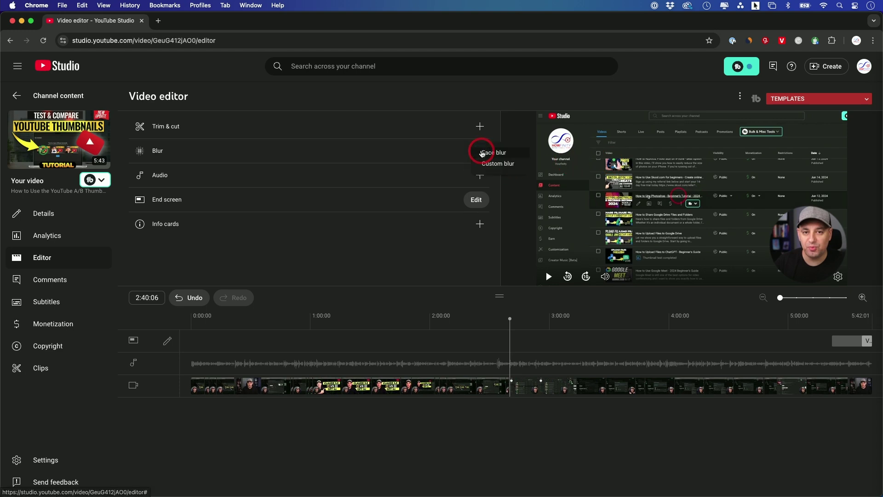
left_click(492, 165)
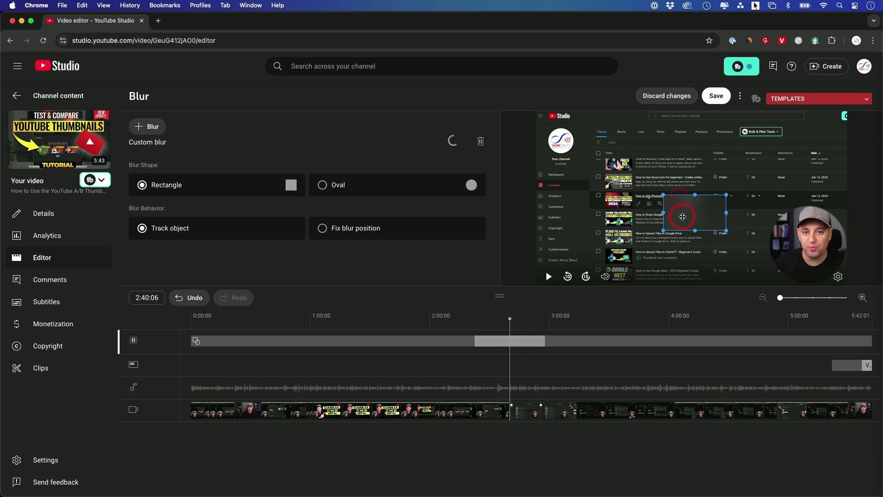
left_click_drag(681, 215, 553, 143)
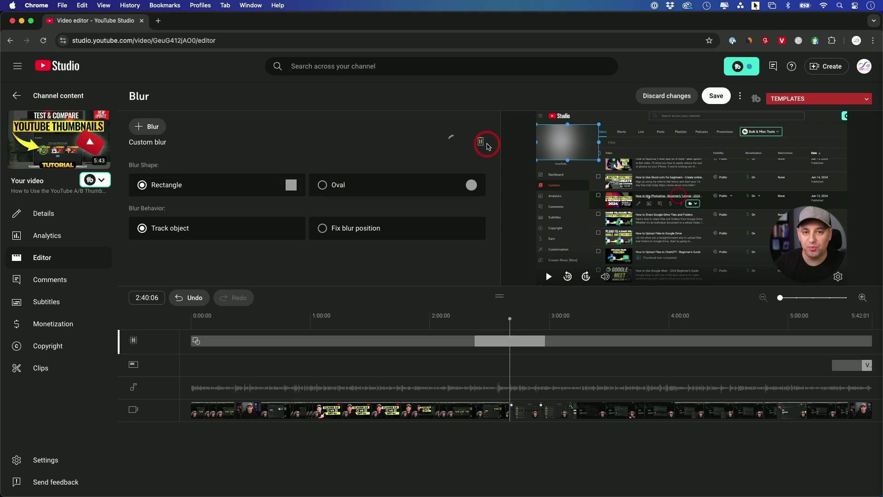
left_click(481, 142)
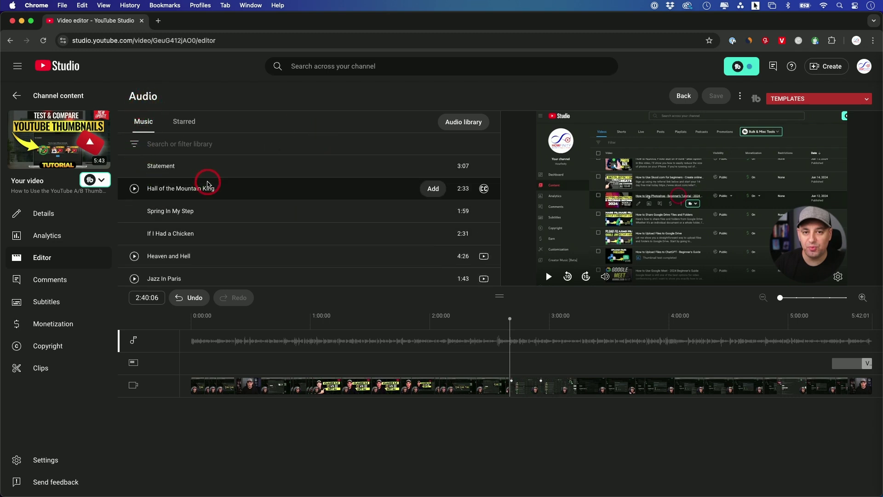
Add the Statement track from 0:00, lower its mix level, then remove it.
left_click_drag(510, 318, 196, 354)
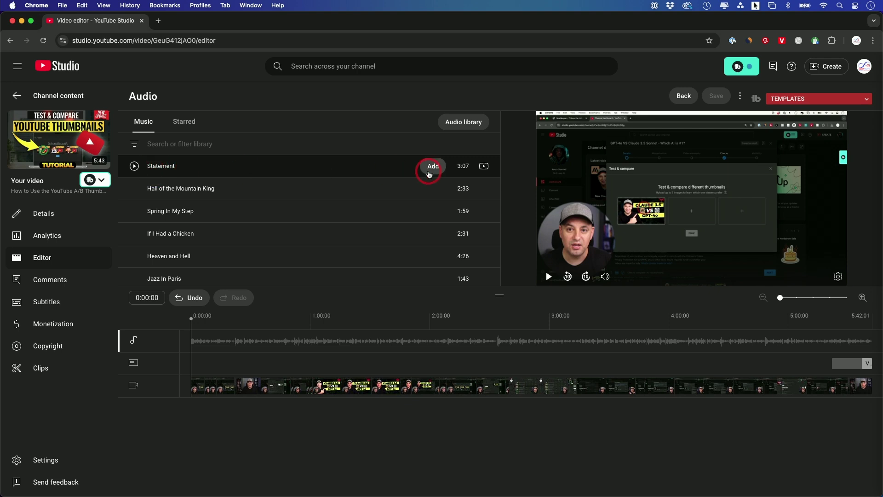
left_click(432, 166)
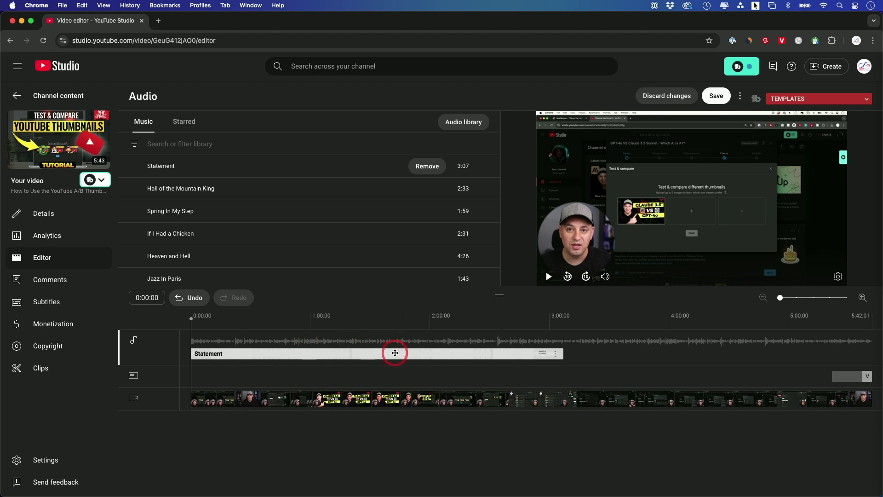
left_click(541, 353)
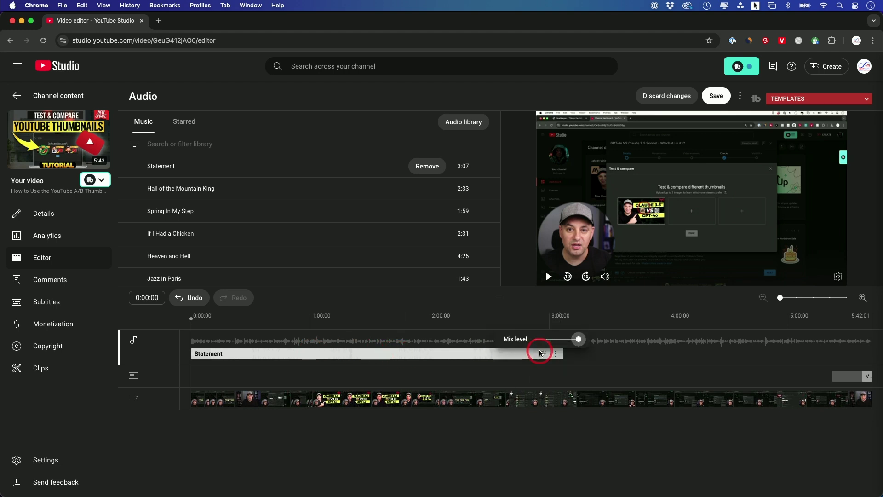
left_click(578, 338)
left_click_drag(579, 340, 541, 342)
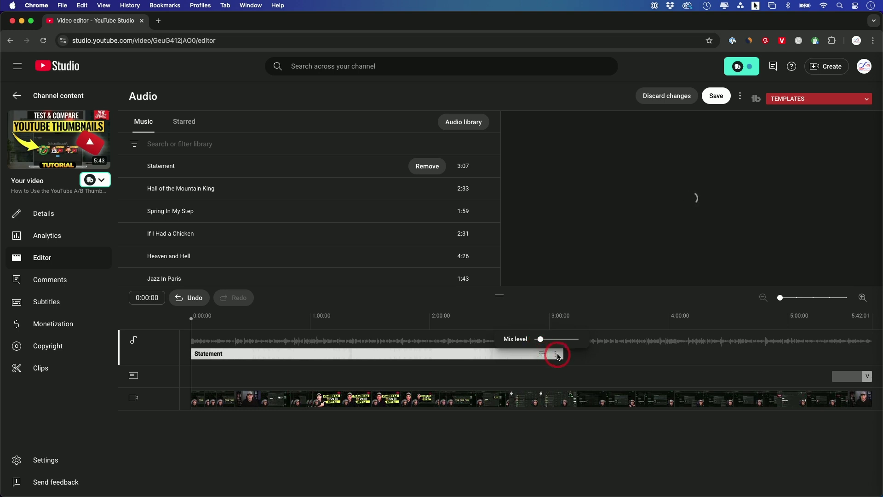
left_click(556, 357)
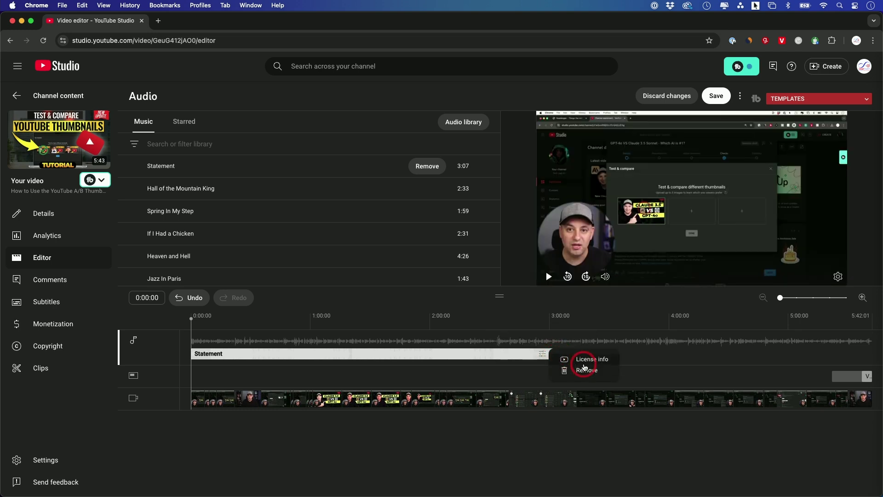
left_click(586, 371)
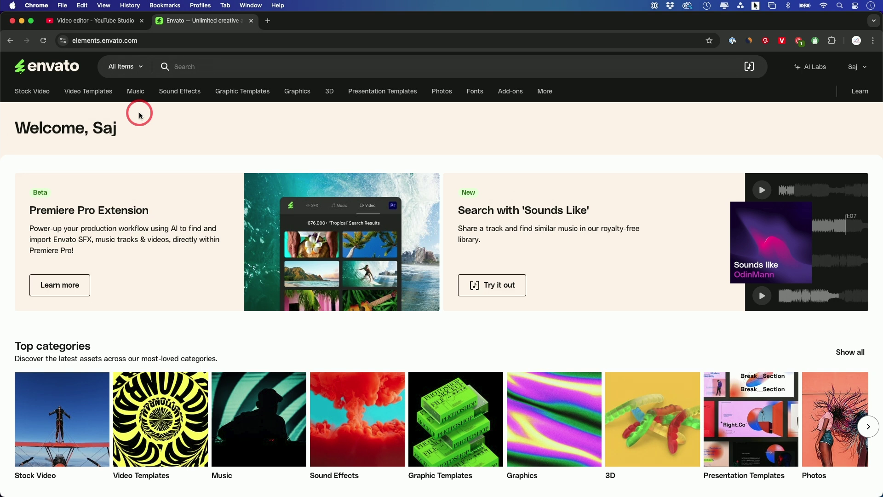
Open Envato Elements' royalty-free Music page and scroll through its trending tracks.
mouse_move(134, 92)
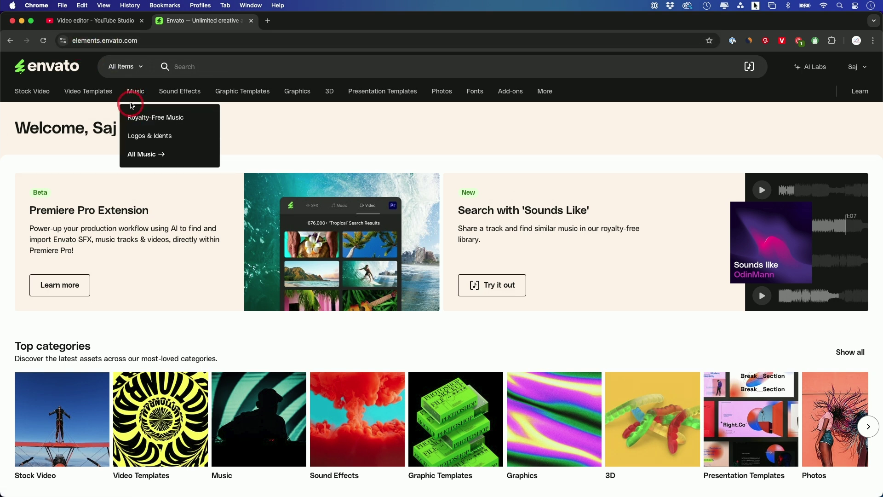
left_click(133, 94)
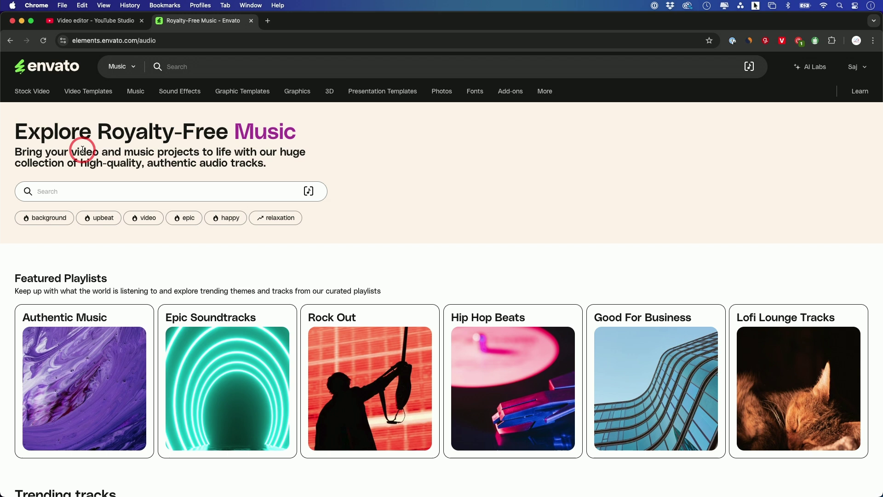
scroll(163, 230, "down", 8)
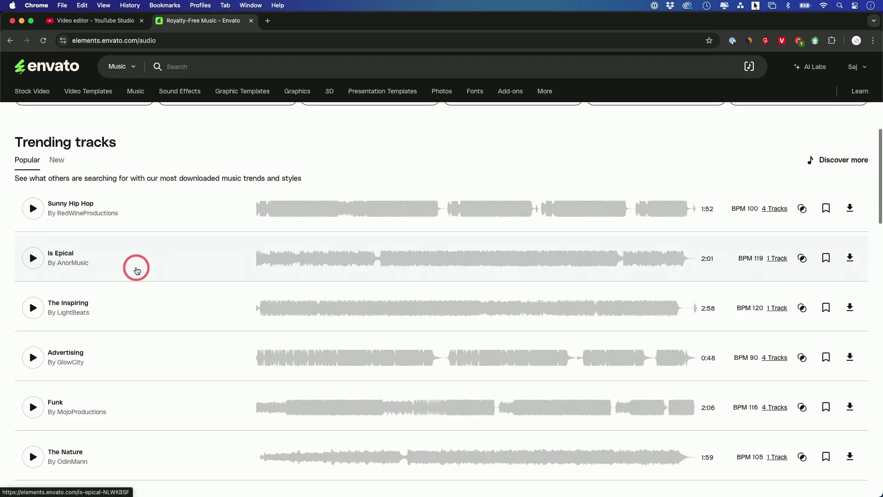
scroll(137, 271, "down", 1)
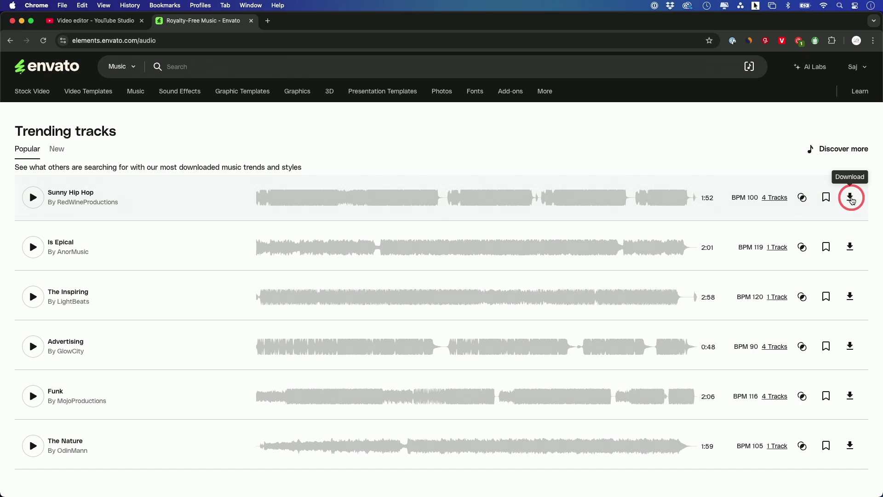
scroll(852, 201, "up", 8)
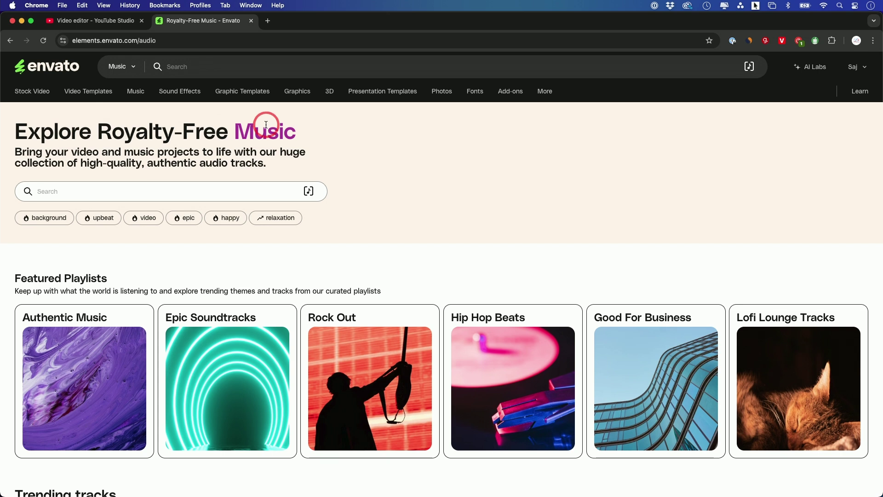
View Envato's Stock Photos section, then go to its Stock Video section.
mouse_move(256, 93)
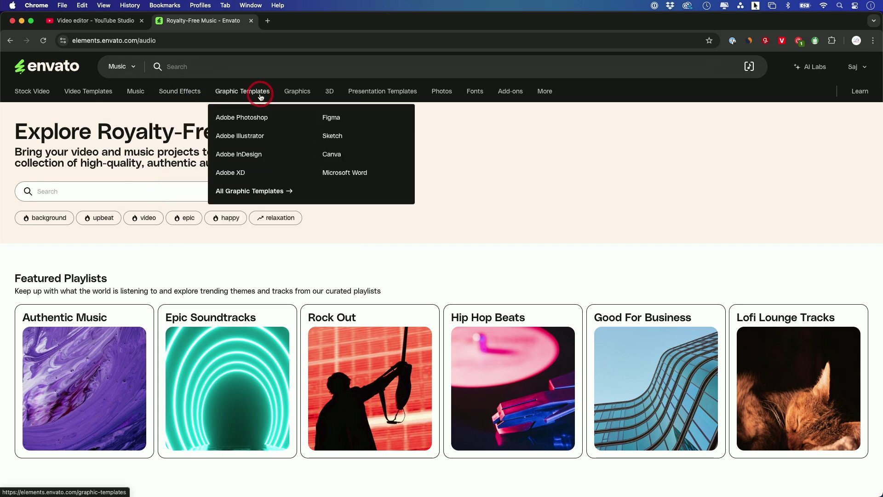
left_click(439, 97)
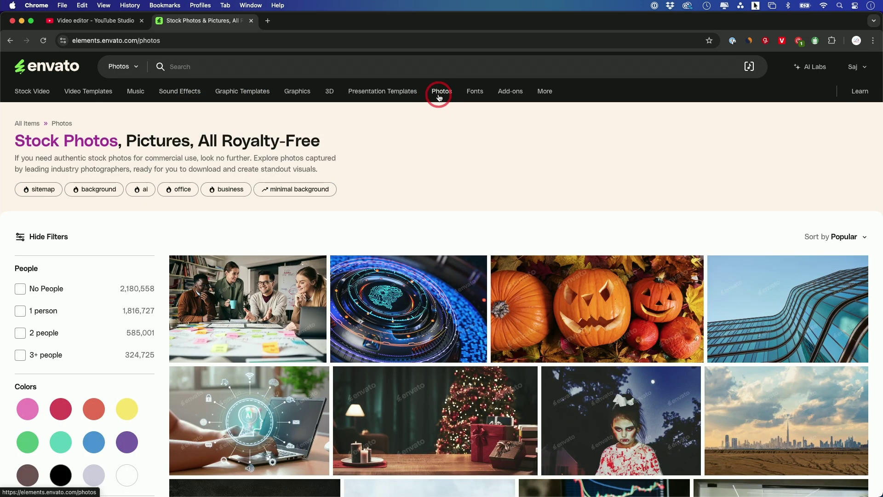
left_click(37, 93)
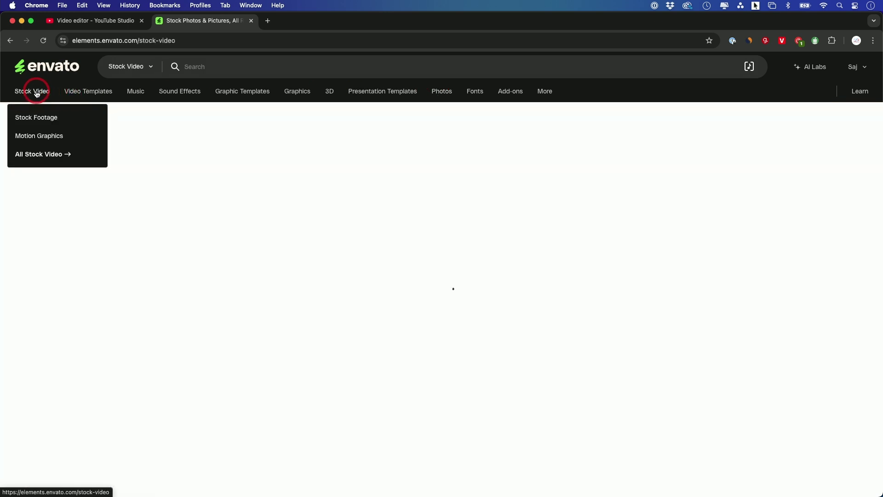